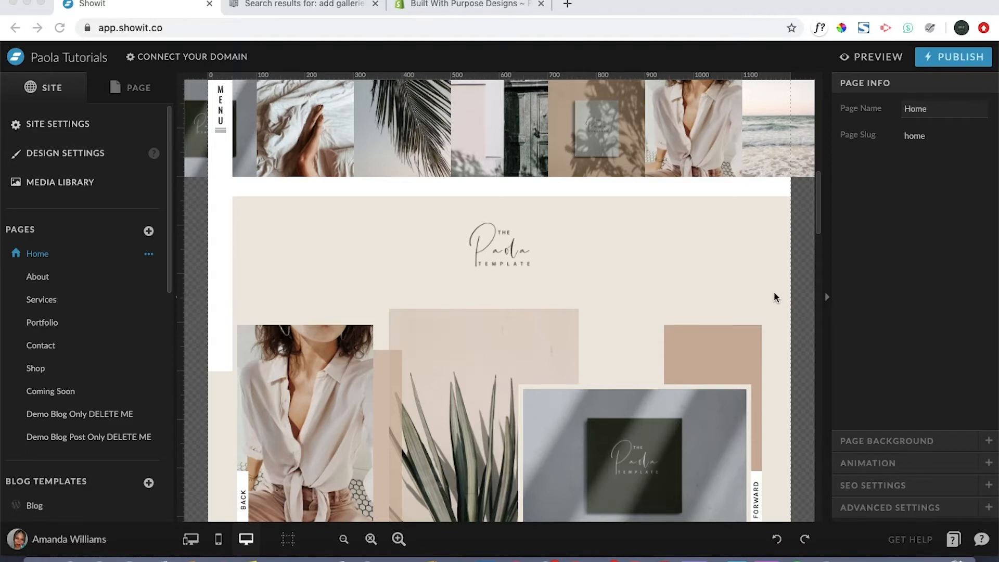
Open the Product 1 Details site canvas for editing.
scroll(93, 318, "down", 2)
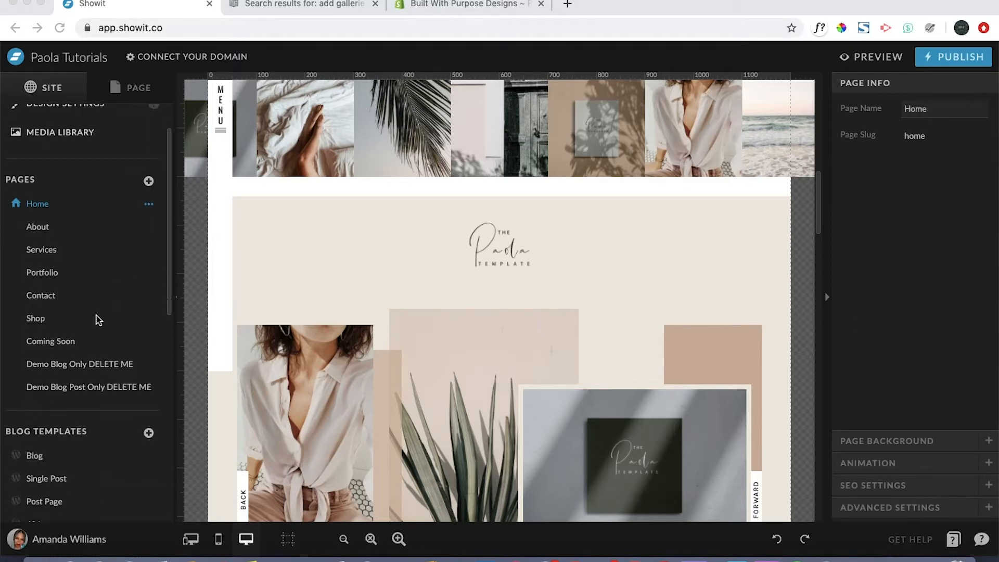
scroll(58, 426, "down", 4)
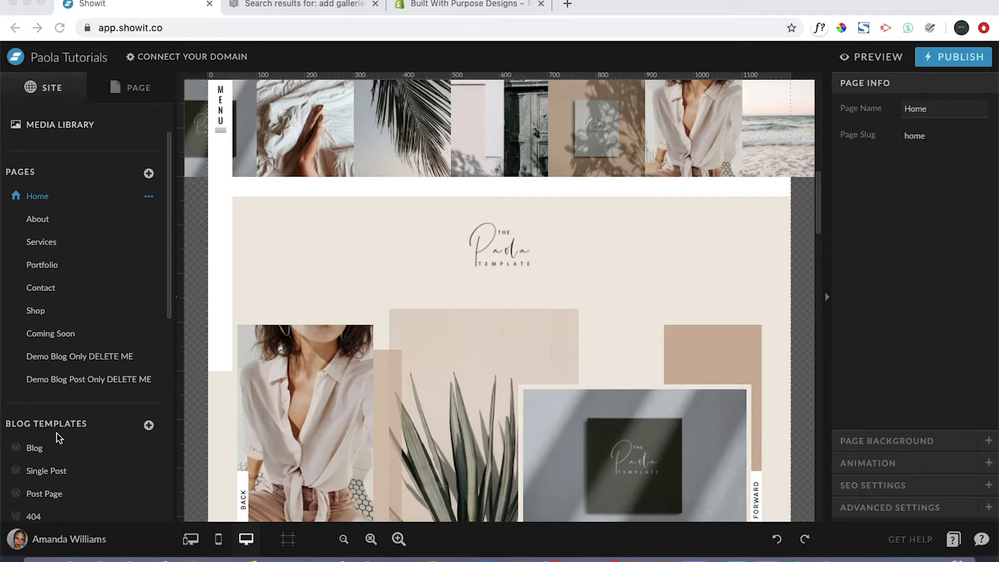
scroll(56, 425, "down", 10)
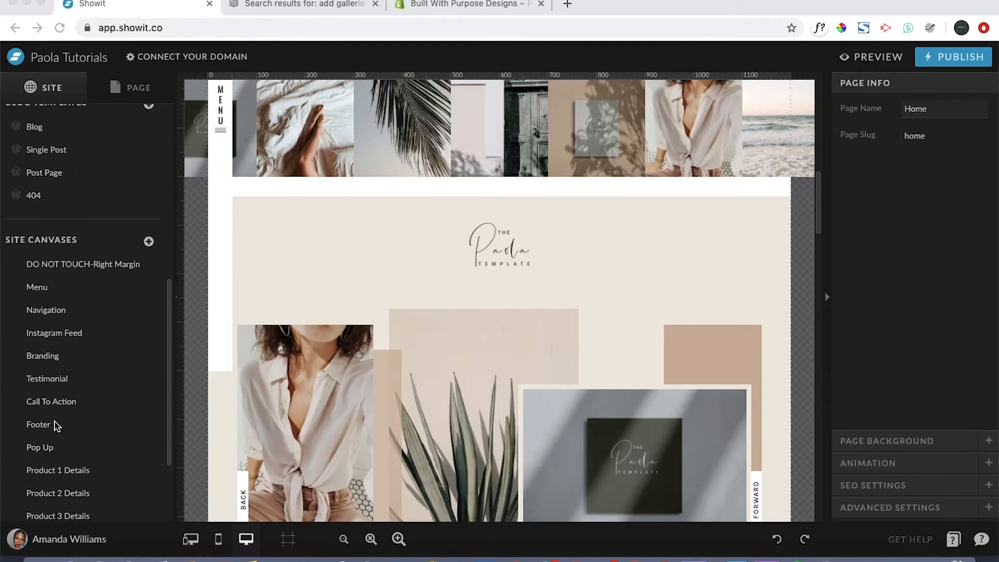
scroll(55, 424, "down", 4)
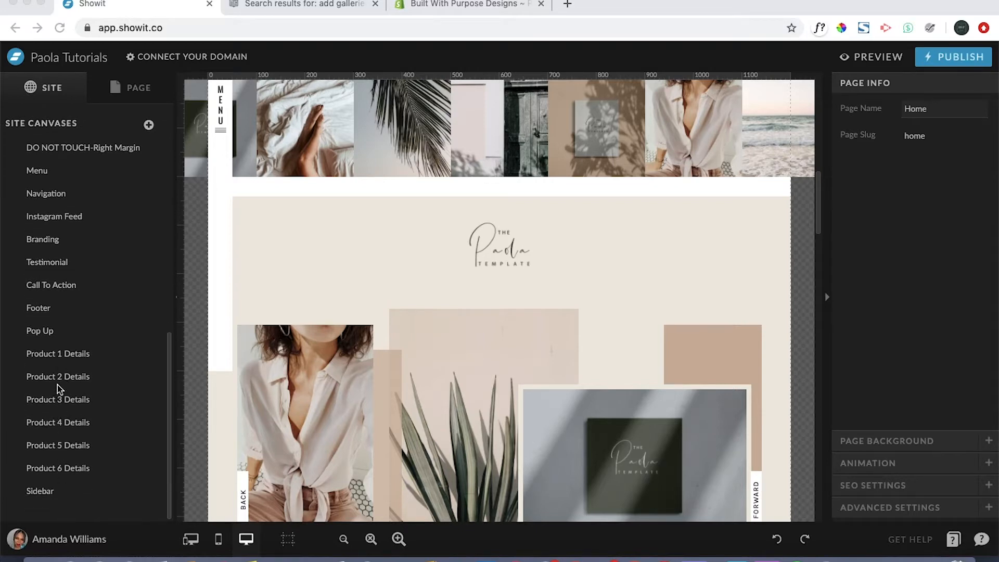
left_click(55, 358)
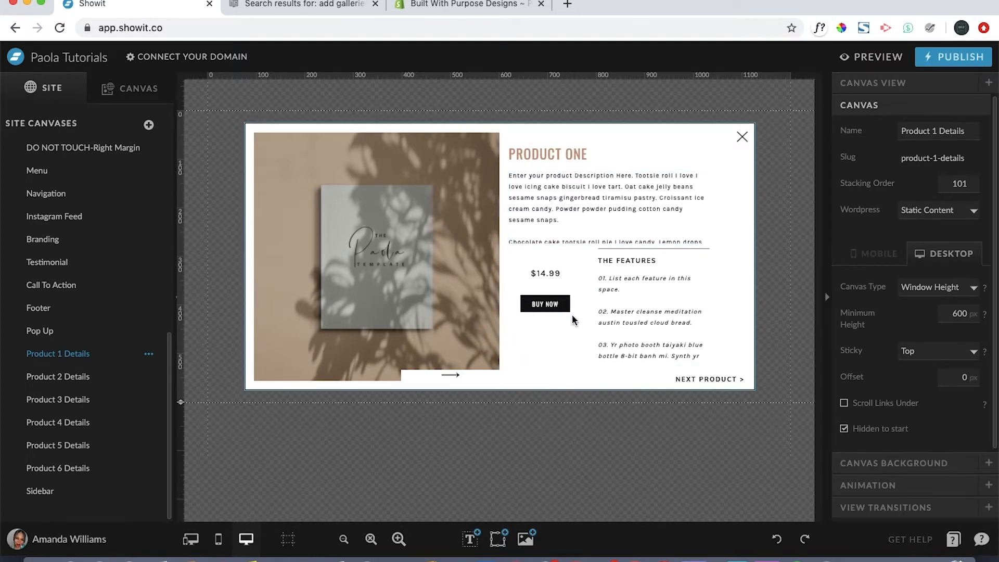
Select the BUY NOW text on the Product 1 Details canvas and open its click action settings.
left_click(553, 304)
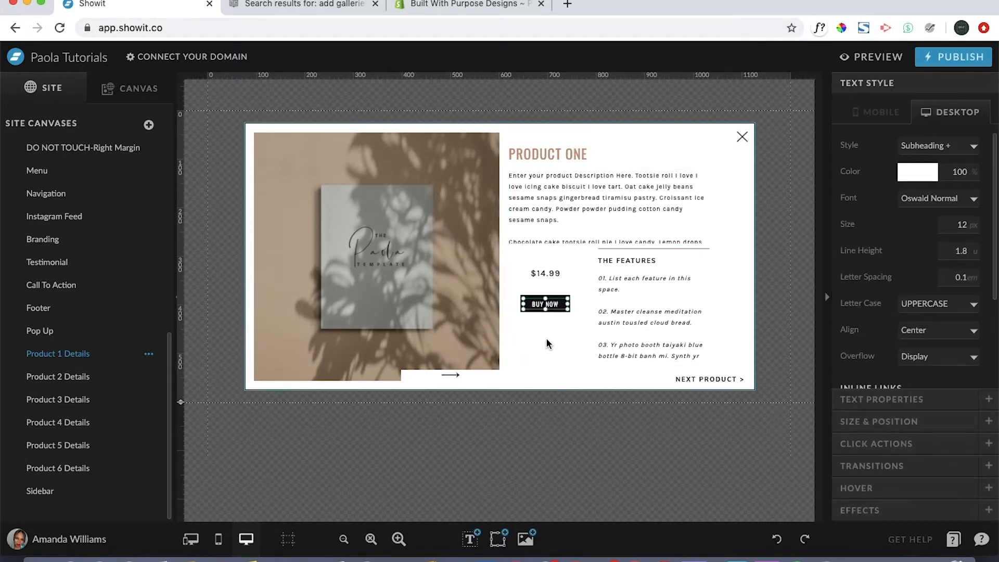
left_click(554, 298)
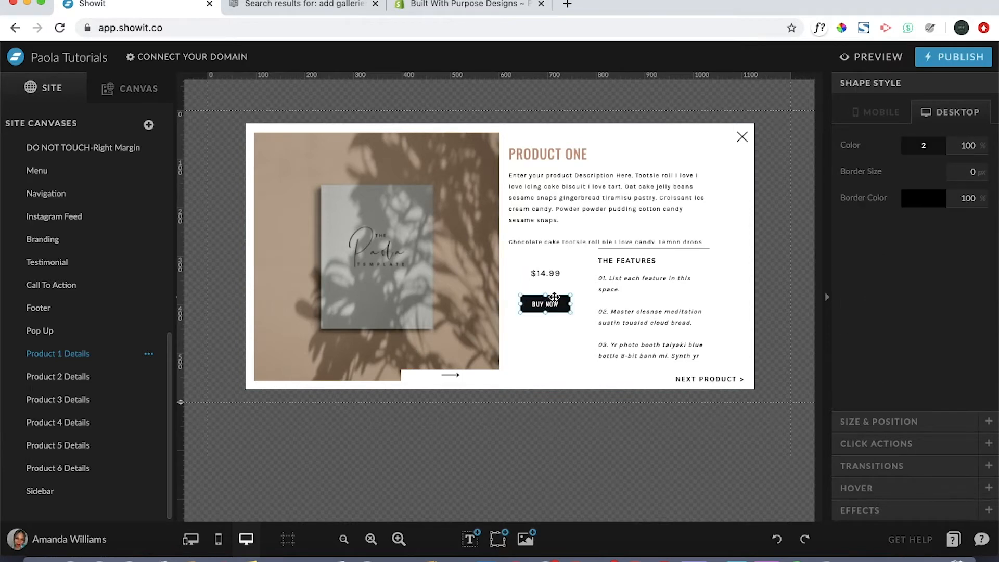
left_click(526, 340)
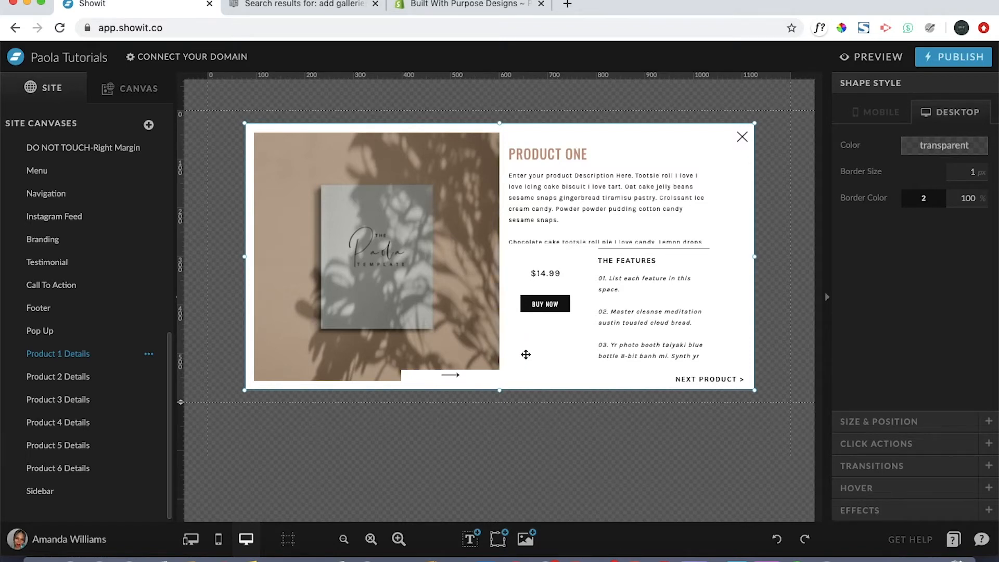
left_click(538, 304)
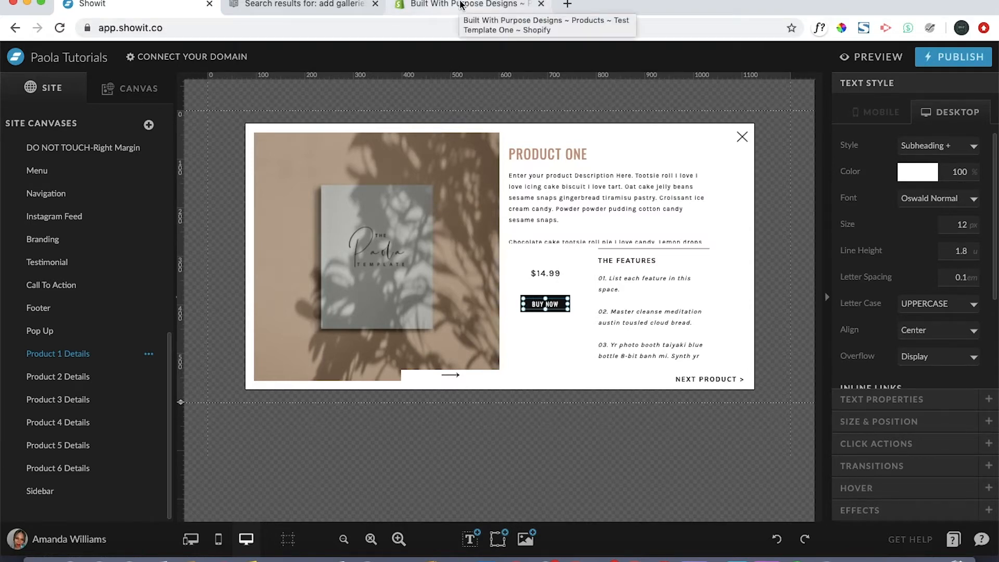
left_click(868, 445)
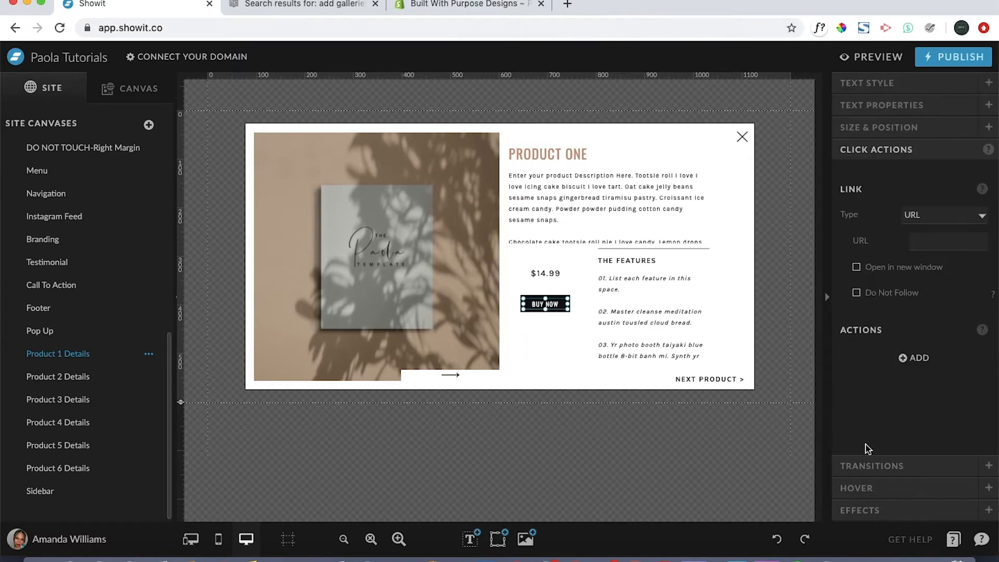
Switch to Shopify and shorten the Test Template One product description to "This is simply a test template.".
left_click(478, 6)
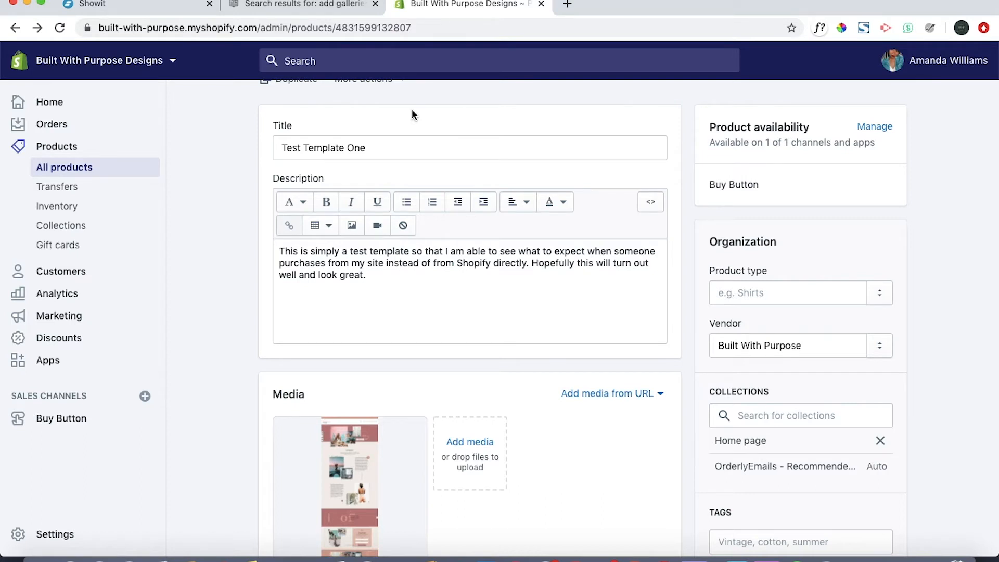
scroll(411, 111, "up", 1)
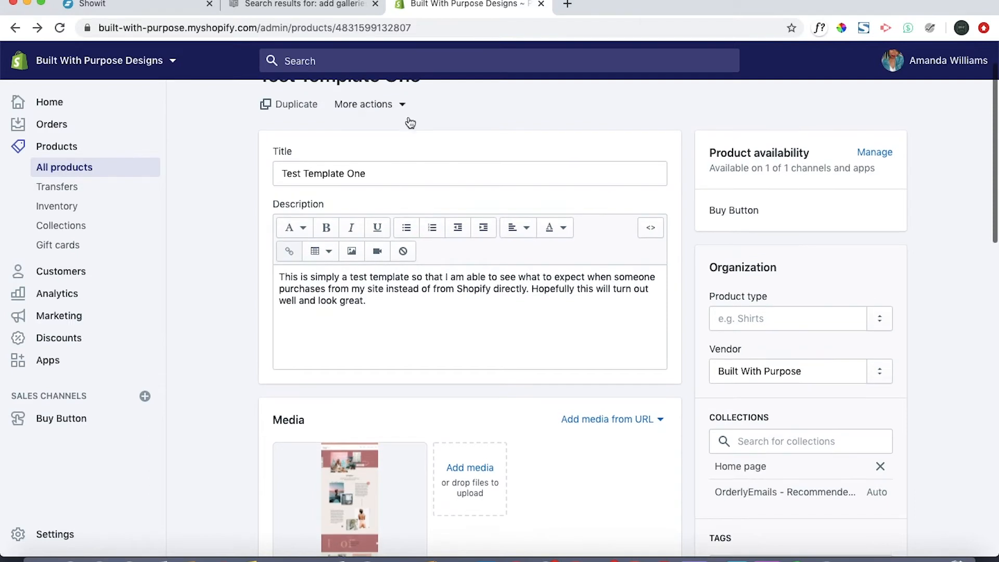
scroll(394, 173, "down", 3)
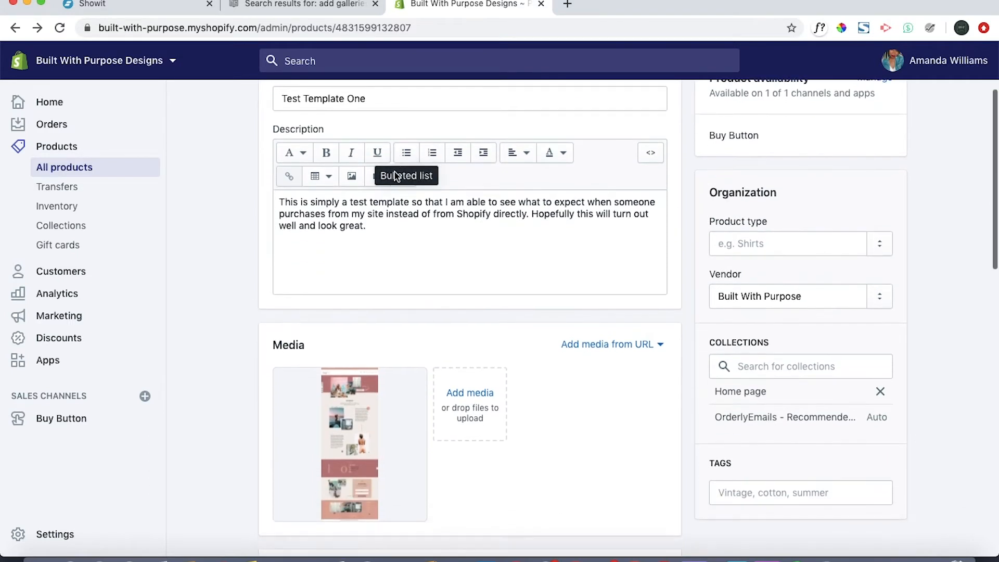
left_click_drag(411, 195, 427, 223)
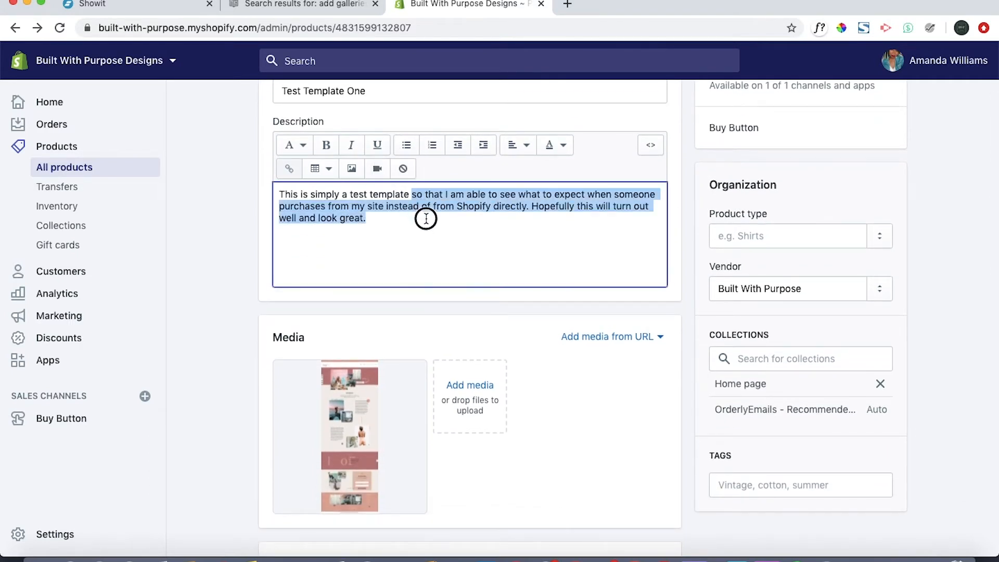
key("BackSpace")
type(".")
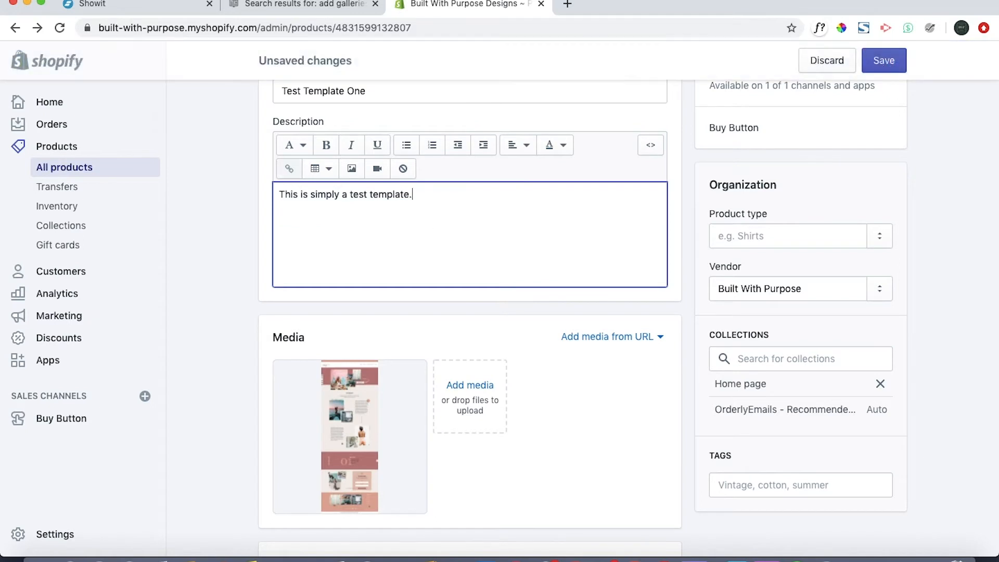
left_click(457, 305)
Create a checkout link for the Test Template One product with the Default Title variant and copy it.
scroll(455, 305, "down", 2)
scroll(455, 304, "up", 5)
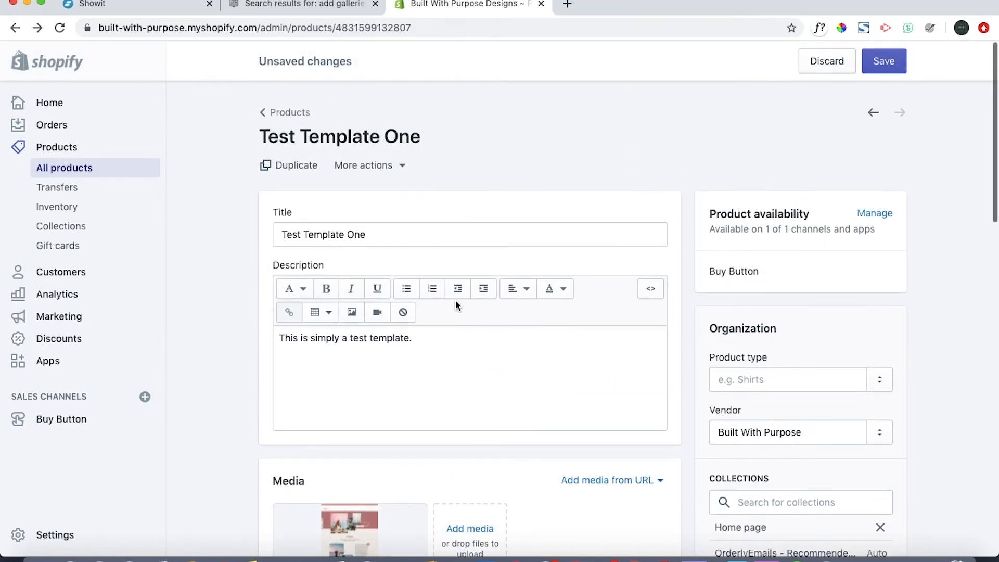
left_click(374, 169)
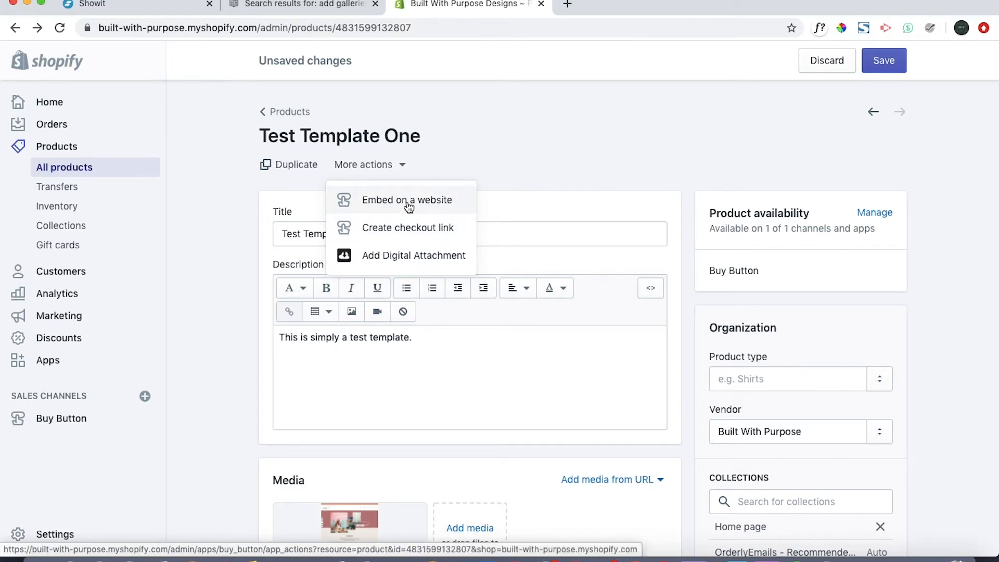
left_click(415, 228)
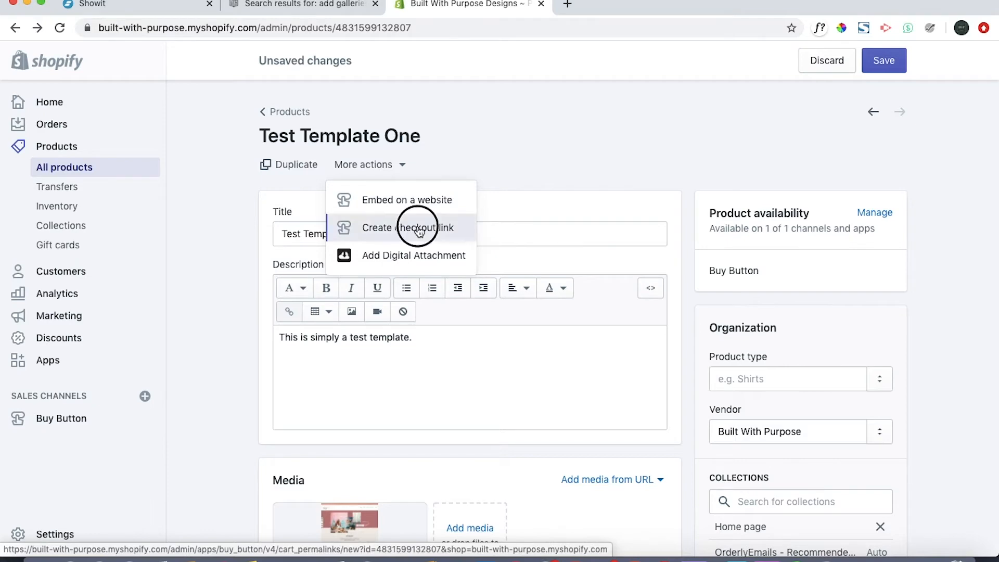
left_click(655, 345)
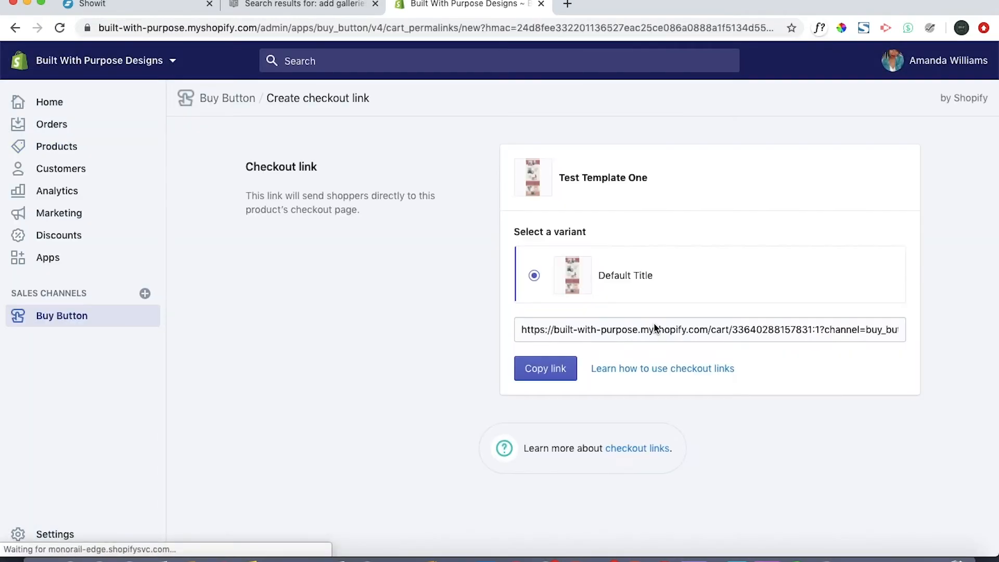
left_click(551, 367)
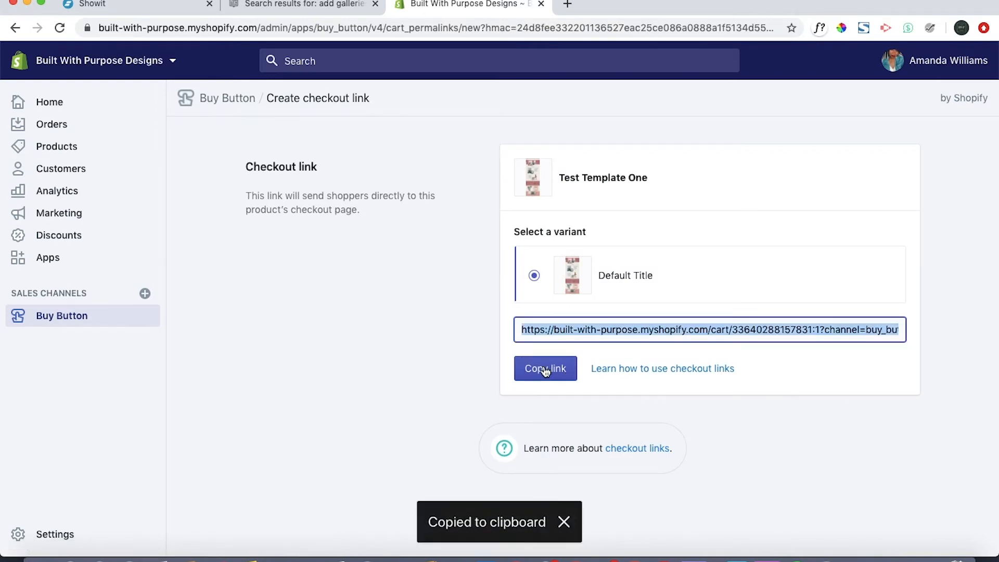
Switch back to Showit and link the BUY NOW text to the copied checkout address, using the URL link type.
left_click(100, 7)
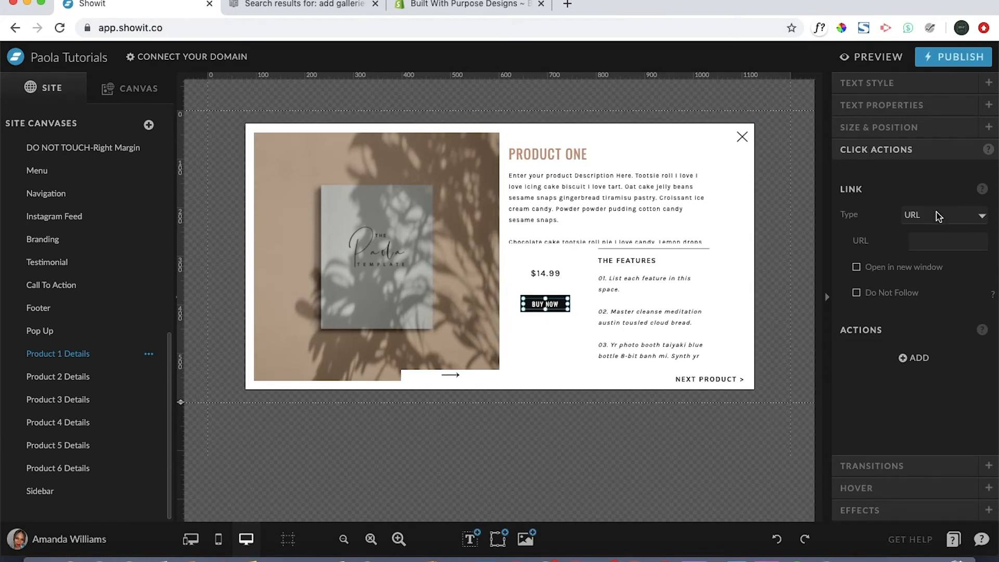
left_click(905, 215)
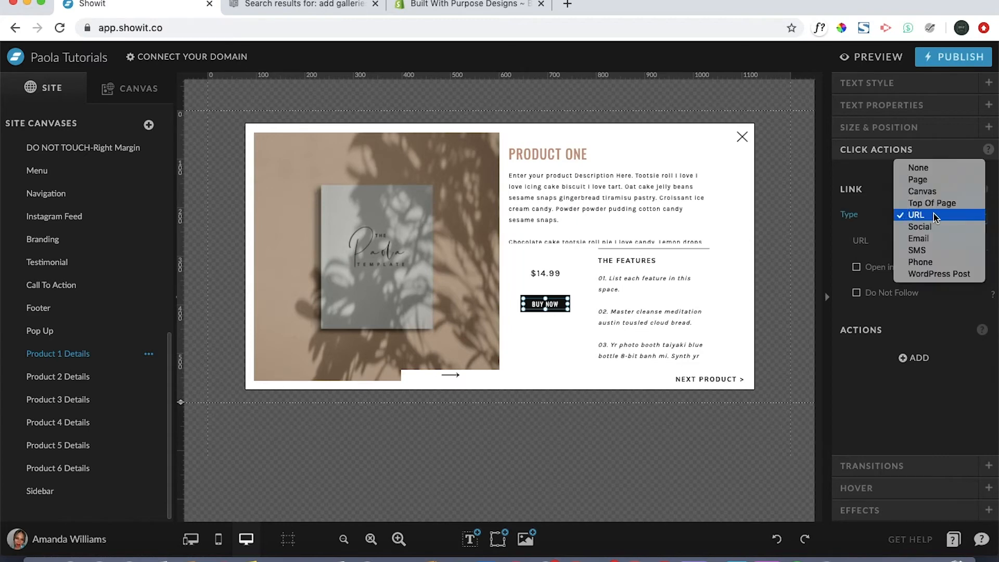
left_click(931, 216)
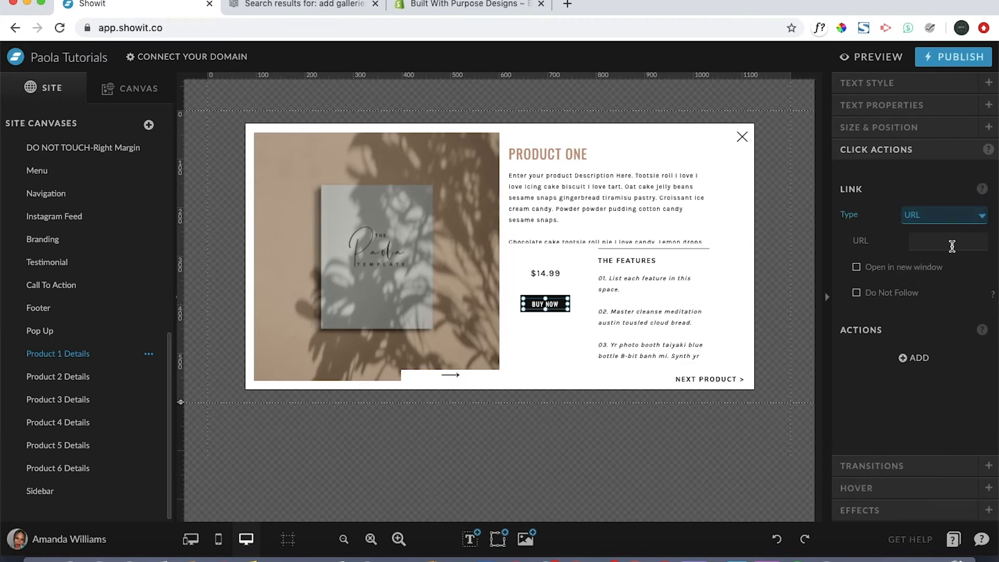
left_click(949, 243)
key("super+v")
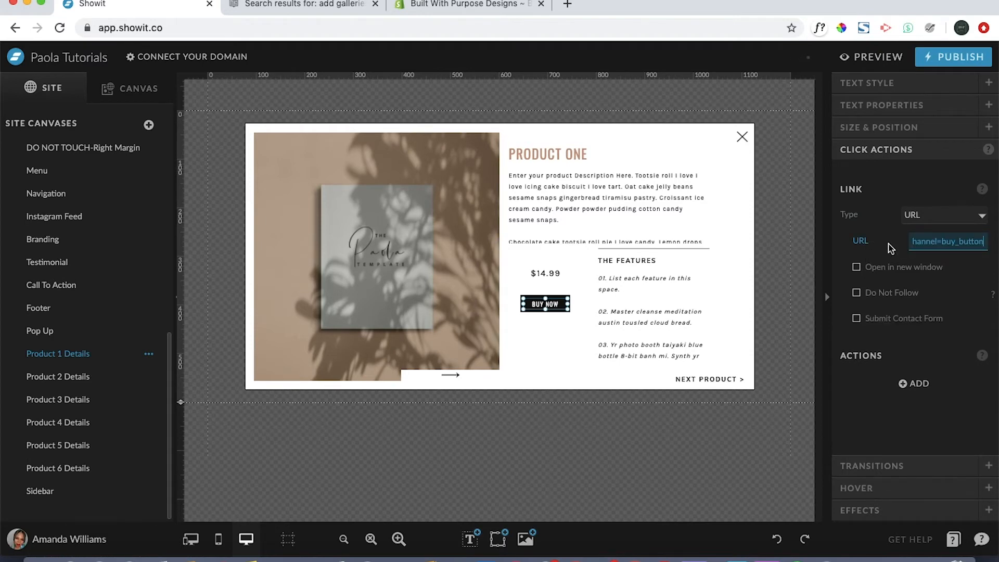
left_click(839, 239)
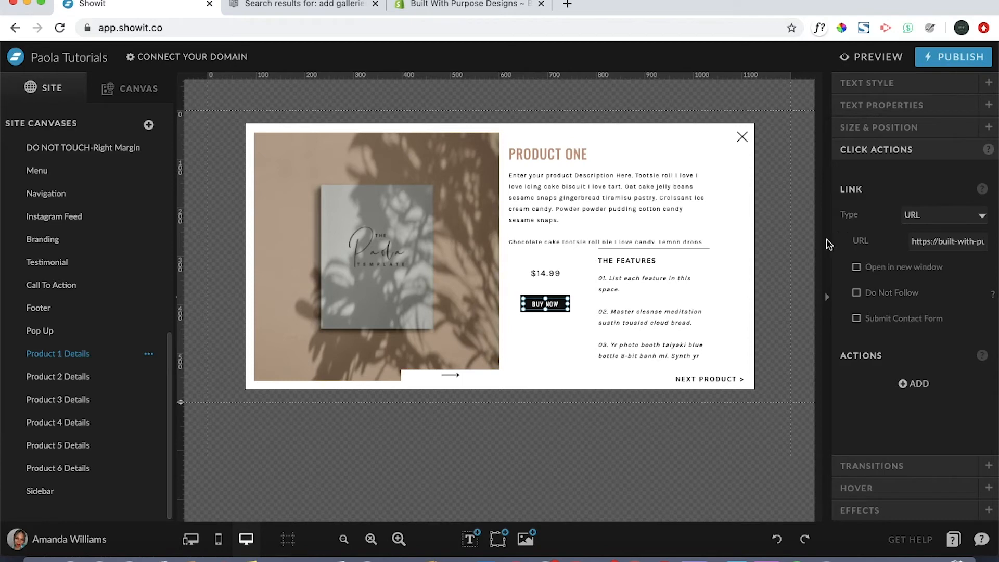
Link the black button shape behind the BUY NOW text to the same copied Shopify checkout URL.
left_click(555, 298)
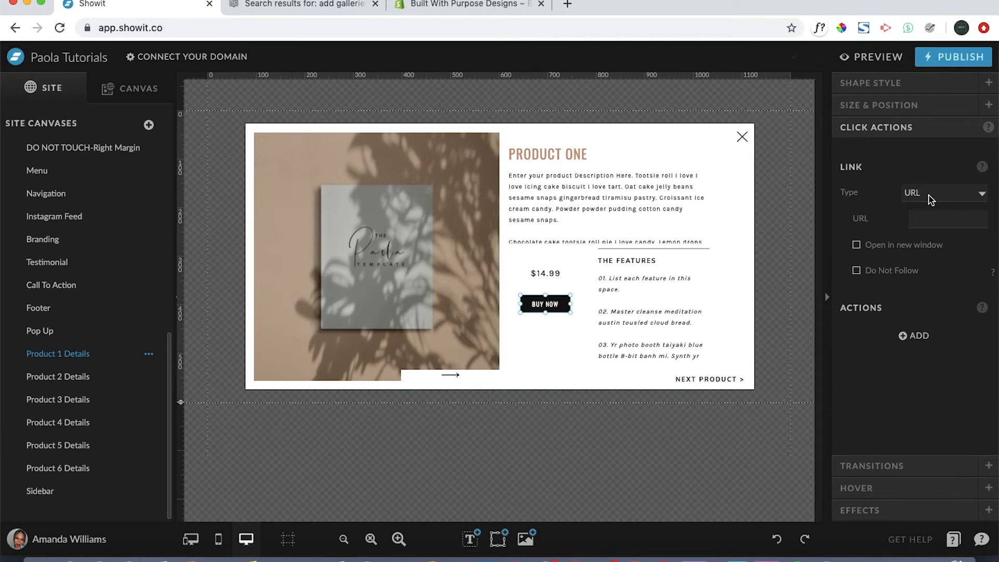
left_click(940, 223)
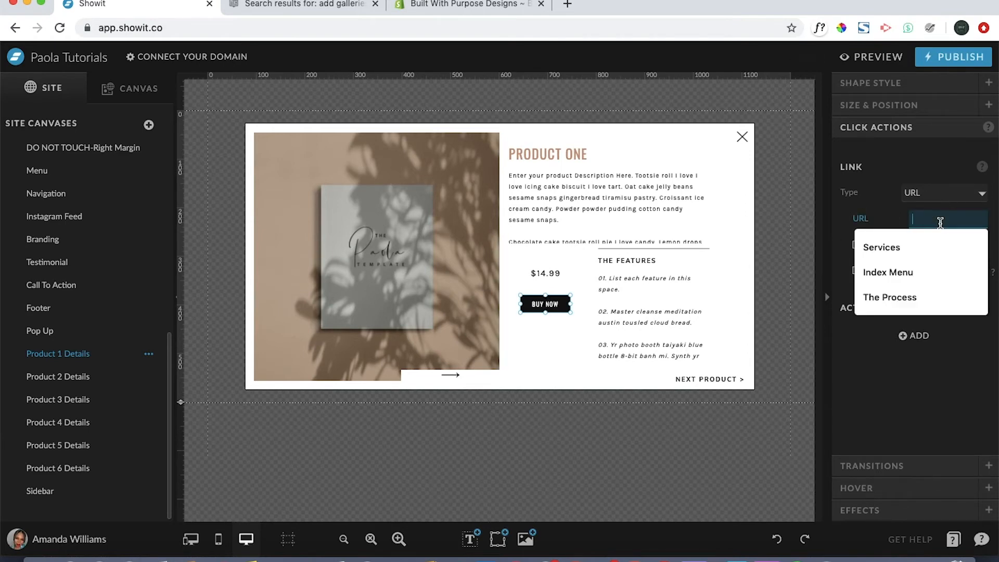
key("super+v")
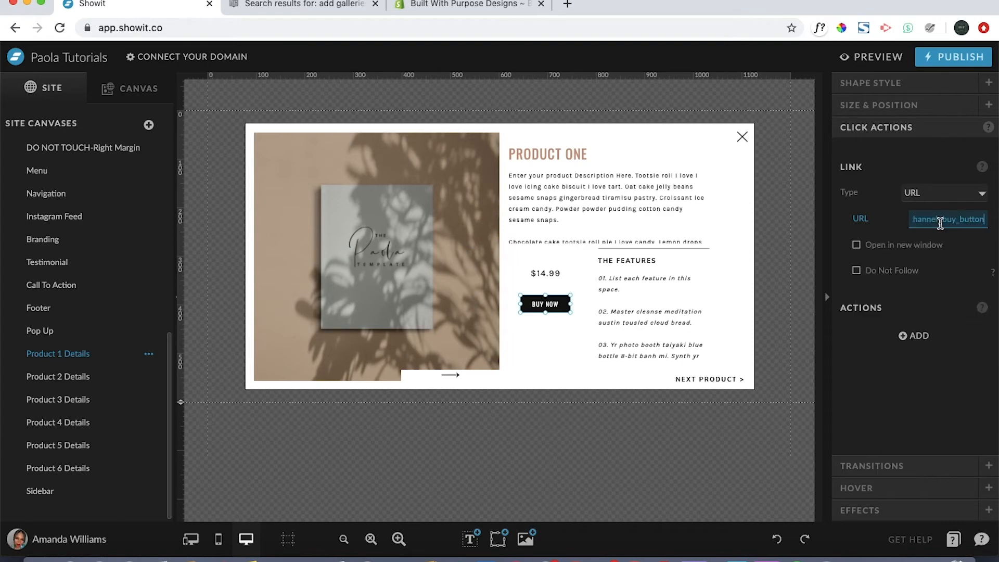
left_click(842, 222)
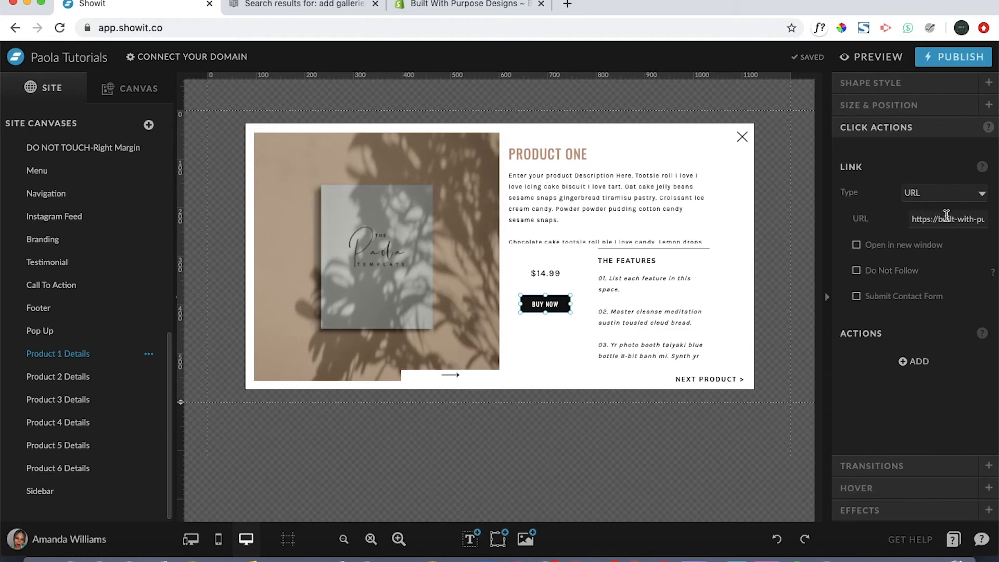
Preview the site in its own browser tab and dismiss the free writer's guide pop-up.
left_click(879, 57)
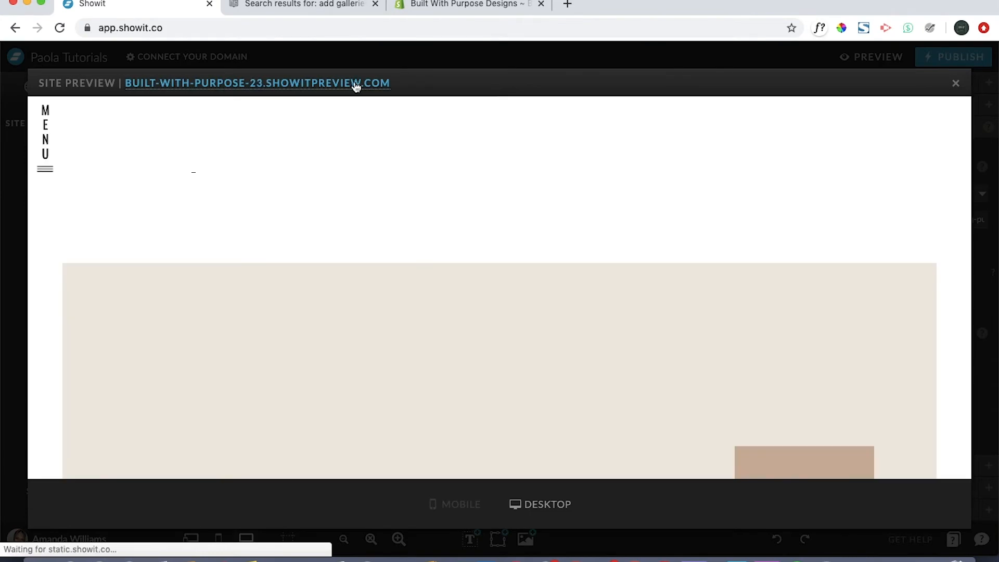
left_click(354, 83)
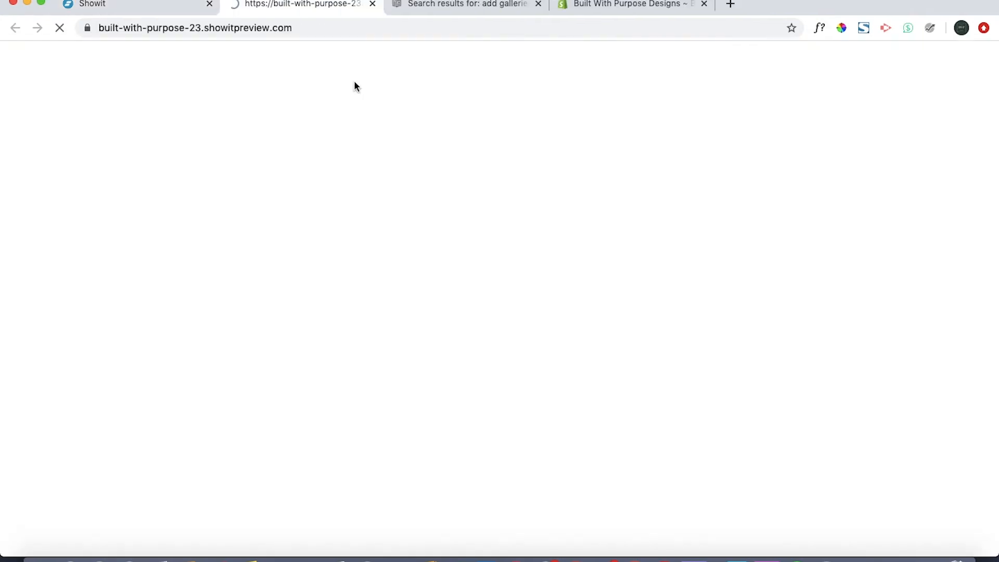
scroll(733, 293, "down", 2)
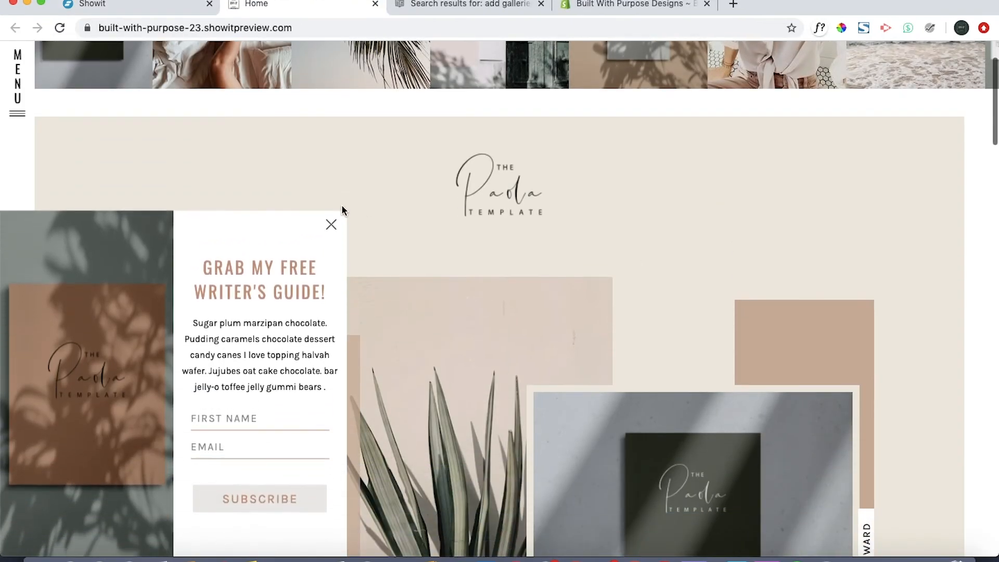
left_click(331, 223)
Go to the previewed site's Shop page and bring the Product One listing into view.
left_click(20, 116)
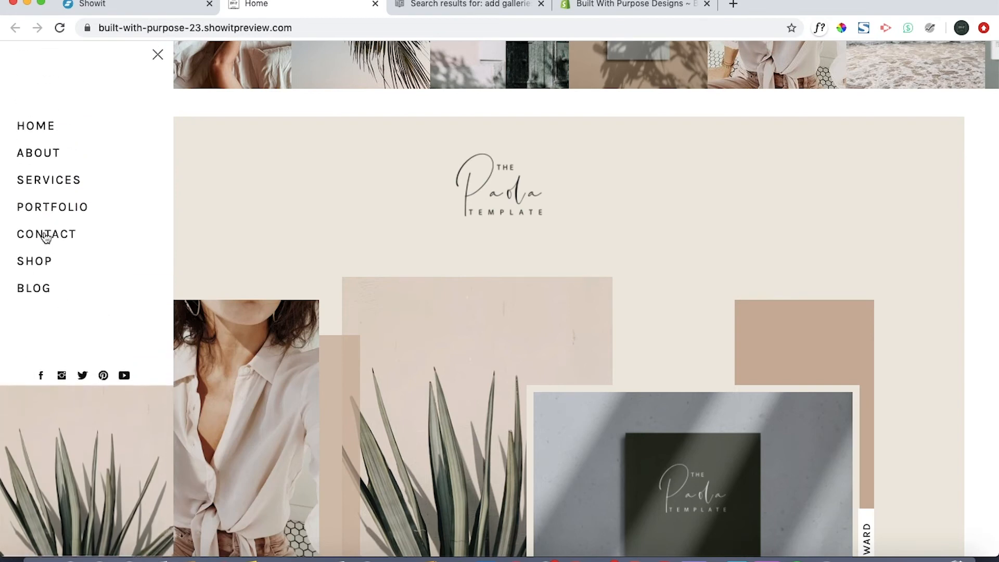
left_click(40, 261)
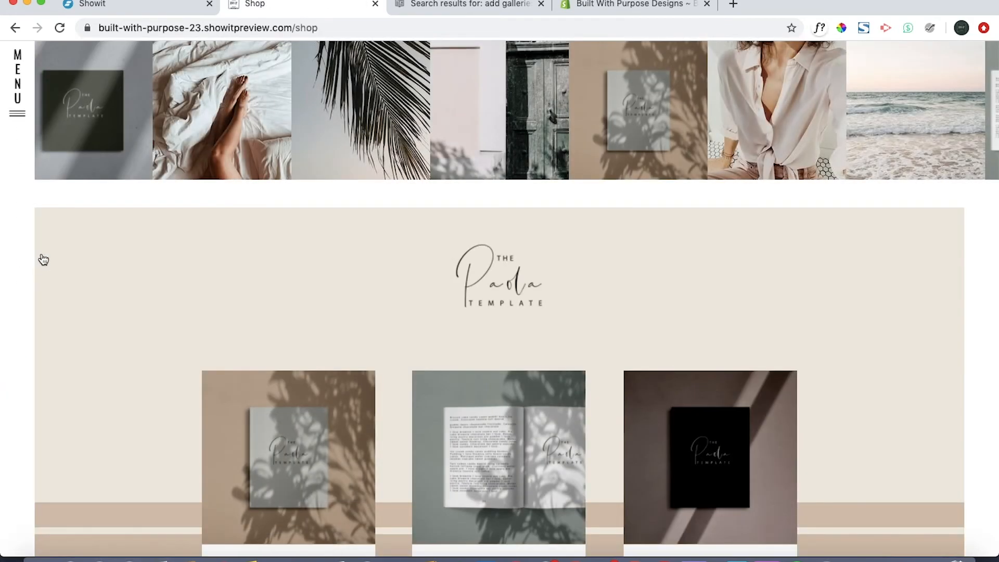
scroll(267, 294, "down", 3)
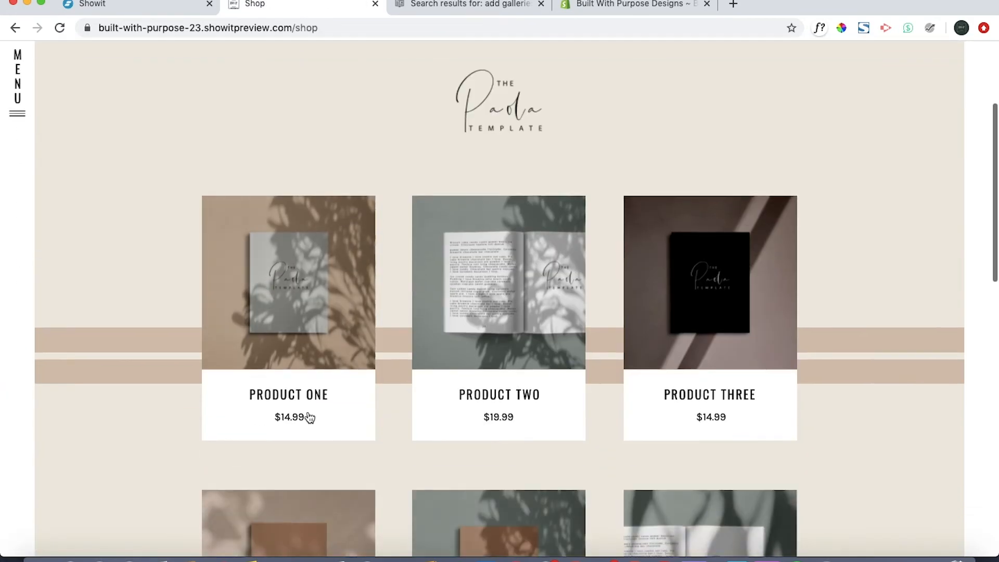
Open the Product One details on the previewed Shop page and follow its BUY NOW button to the checkout.
left_click(297, 274)
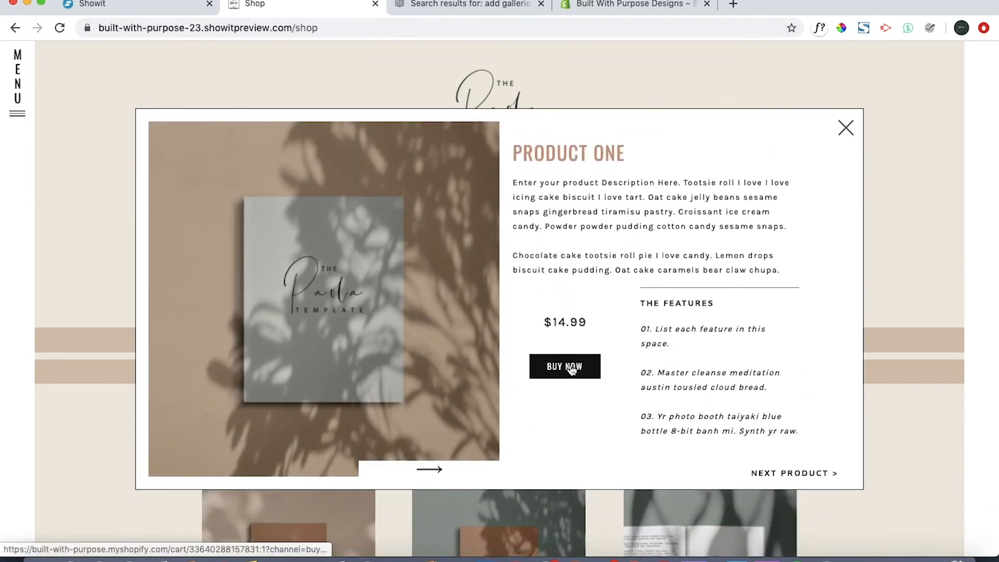
left_click(572, 370)
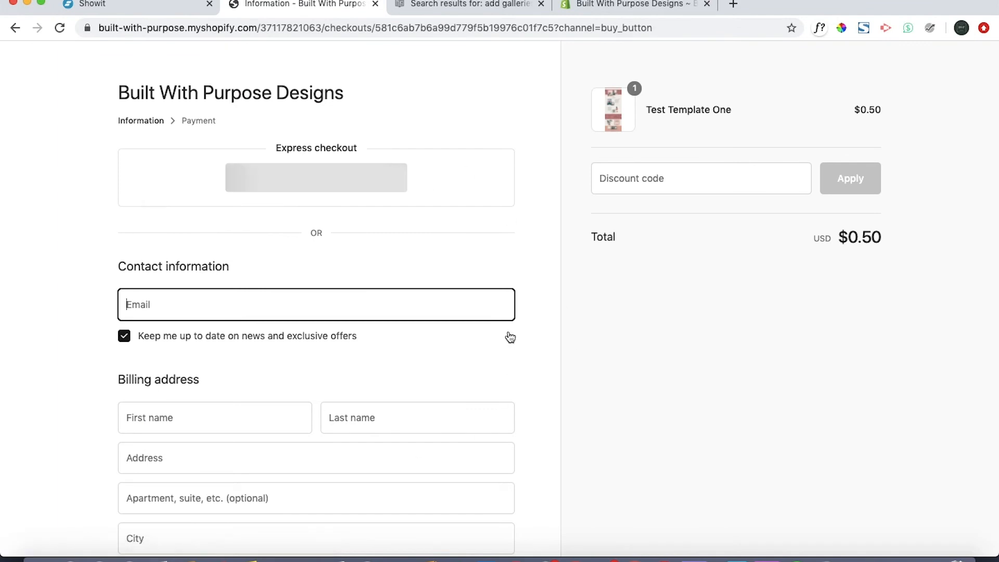
Examine the Shopify checkout page, from the express payment option and order summary to the contact and billing address fields.
scroll(510, 336, "down", 4)
scroll(509, 336, "up", 4)
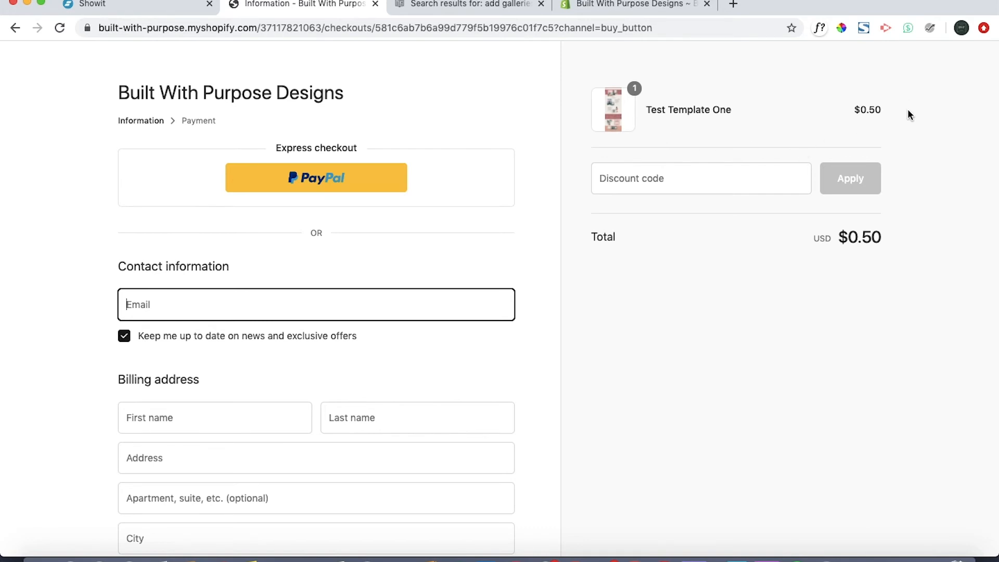
scroll(495, 339, "down", 5)
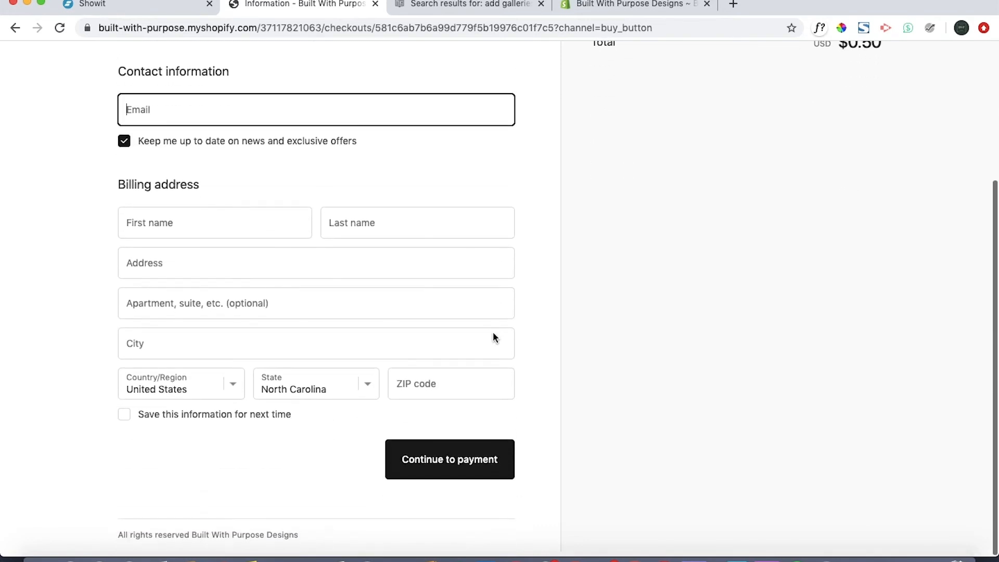
scroll(492, 337, "up", 4)
scroll(493, 337, "up", 1)
scroll(495, 338, "down", 4)
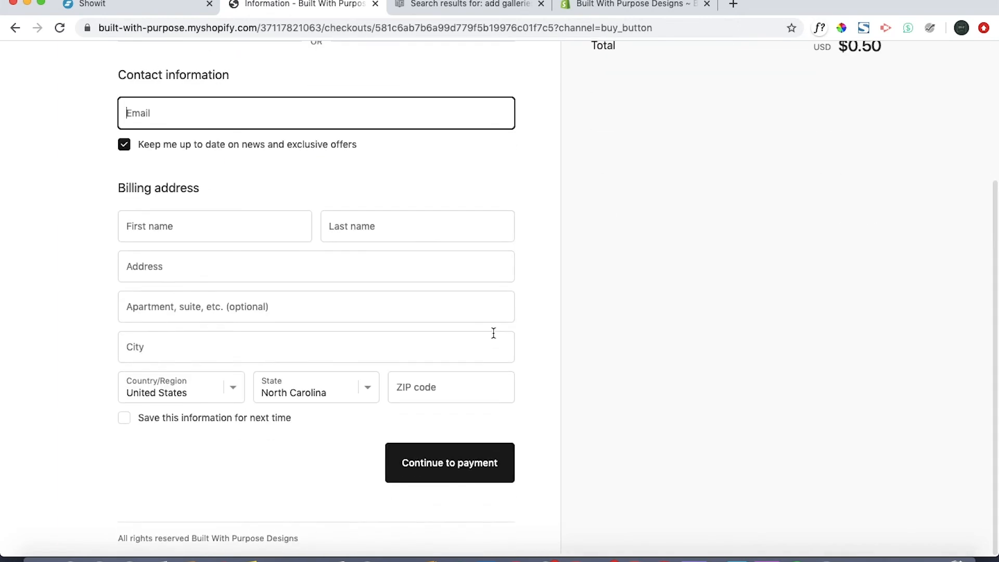
scroll(494, 338, "up", 4)
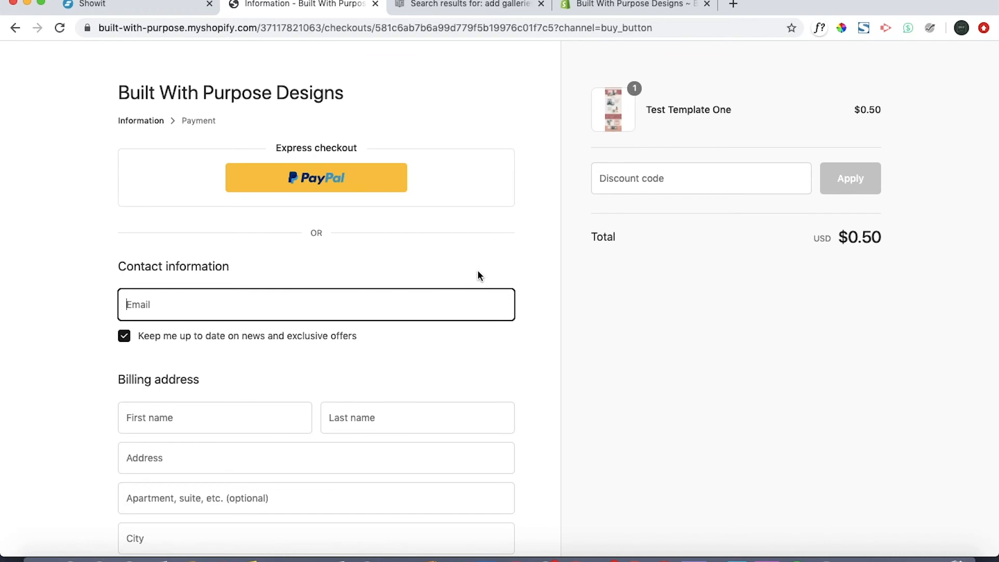
scroll(479, 276, "down", 3)
scroll(478, 271, "up", 3)
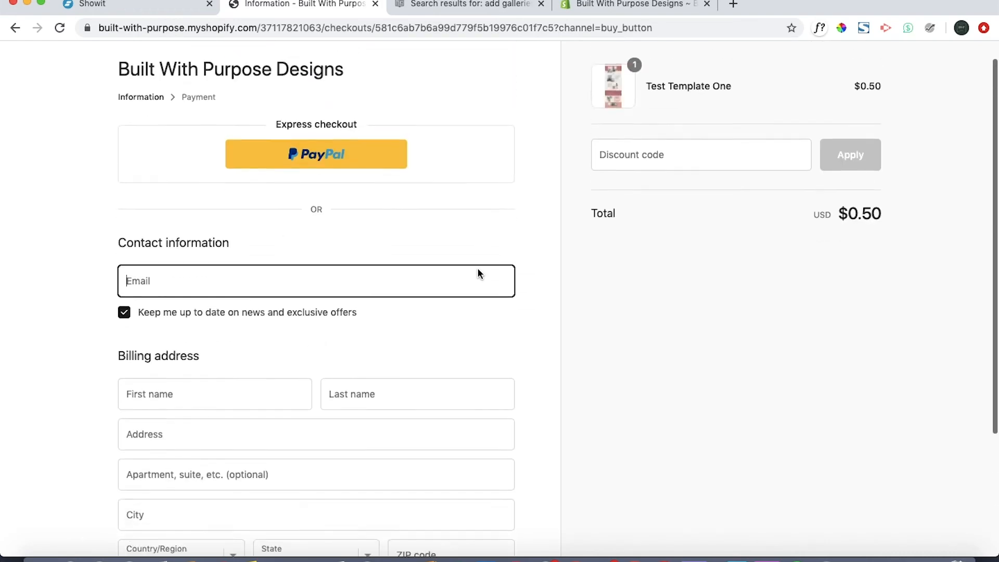
scroll(478, 271, "down", 2)
scroll(478, 272, "up", 2)
scroll(296, 431, "down", 4)
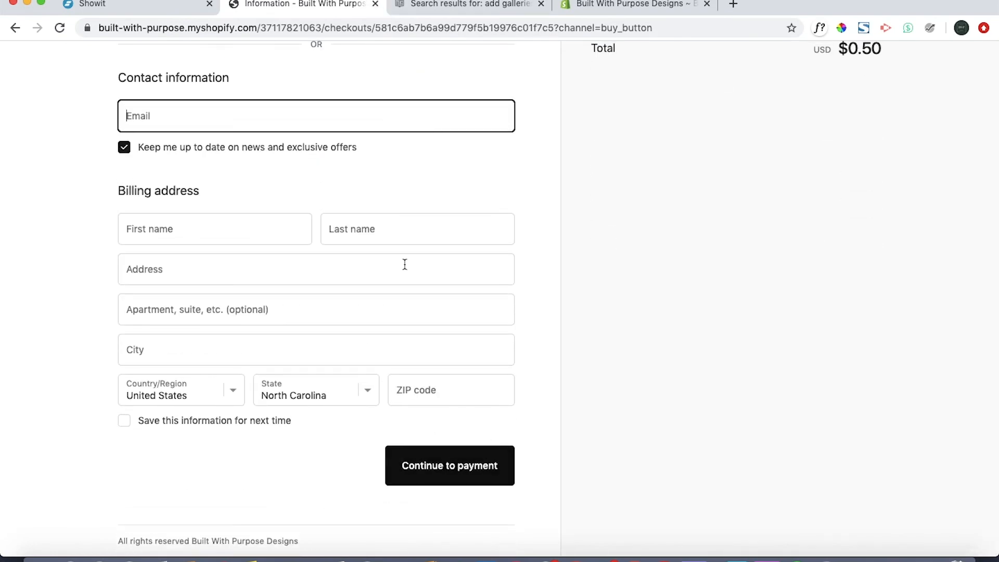
Close the checkout browser tab and the Showit site preview to return to the Product 1 Details canvas.
left_click(375, 4)
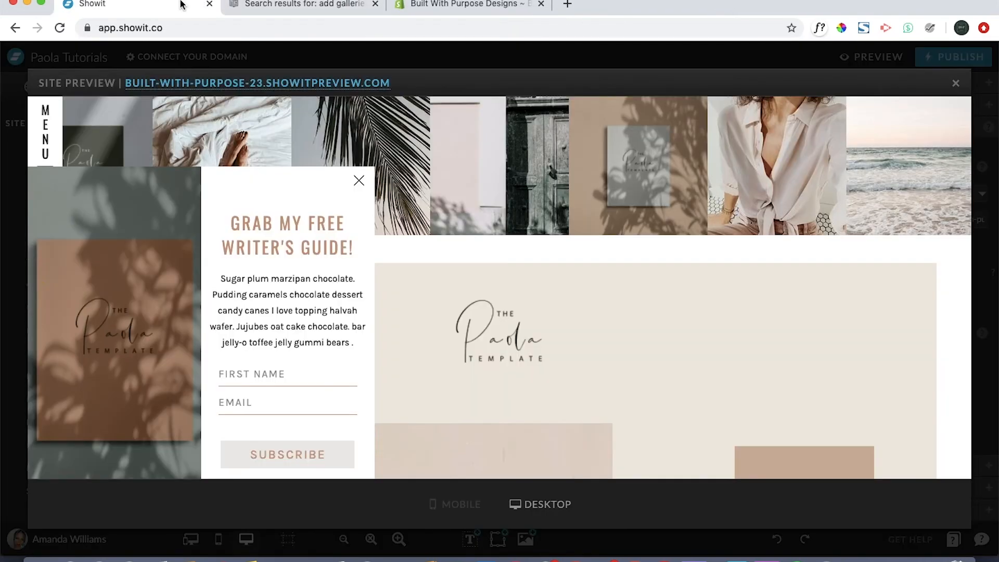
left_click(955, 83)
left_click(790, 301)
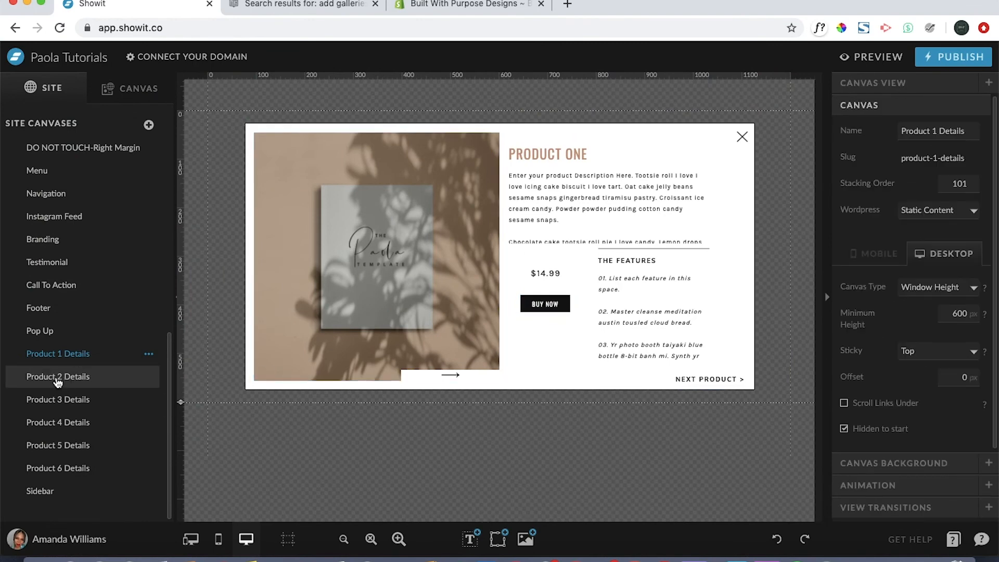
Look through the Product 2 to Product 5 Details site canvases, then reselect the Product 1 Details canvas.
left_click(58, 378)
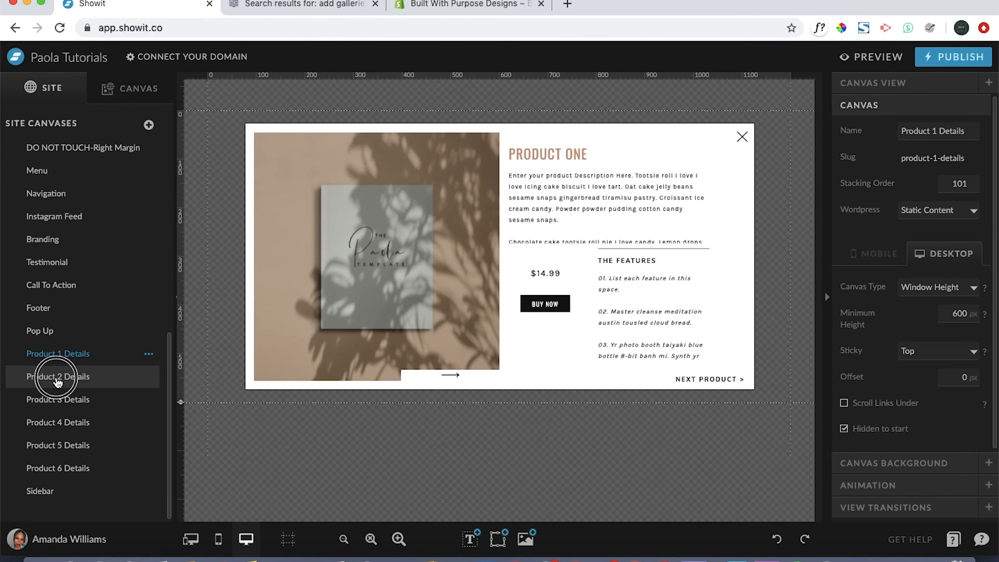
left_click(58, 400)
left_click(58, 422)
left_click(59, 452)
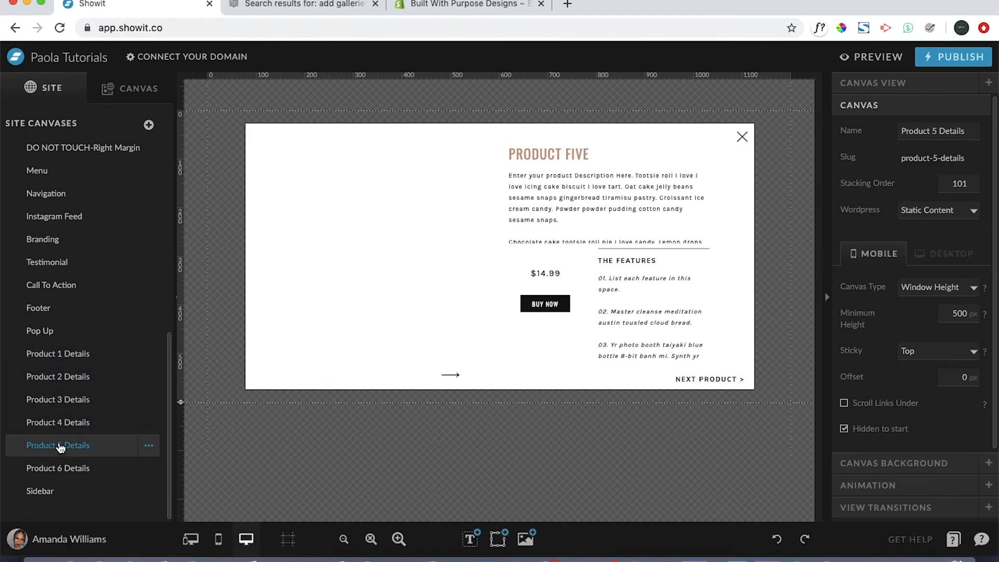
left_click(66, 358)
left_click(66, 359)
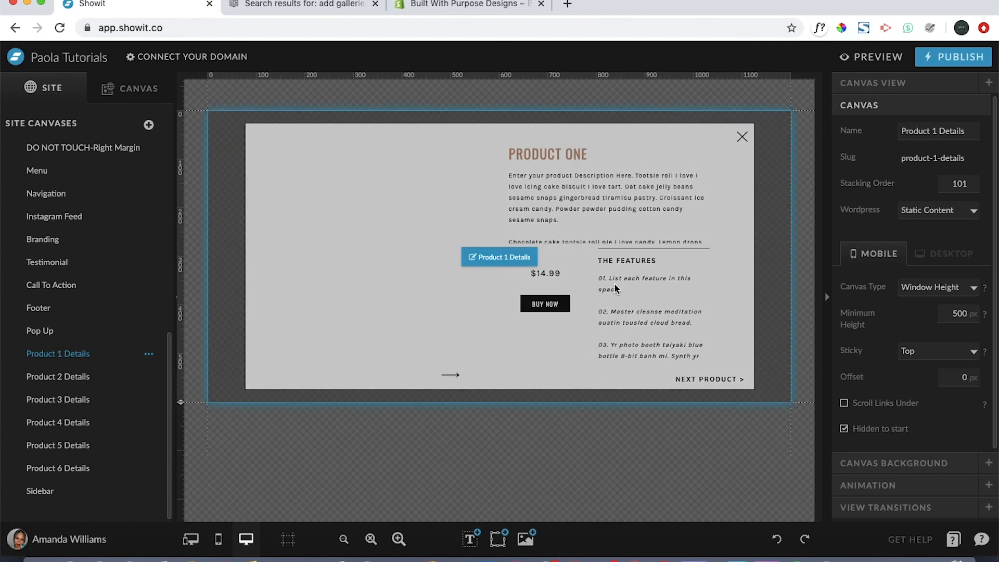